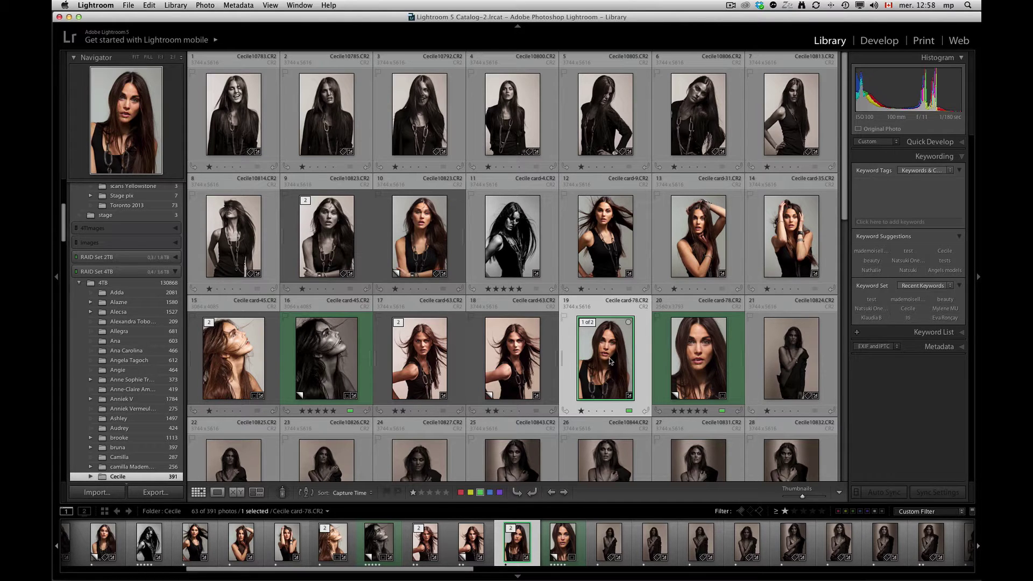
# Examine the selected portrait enlarged at 1:1 around the eyes, and return to the full-image view
pyautogui.doubleClick(610, 358)
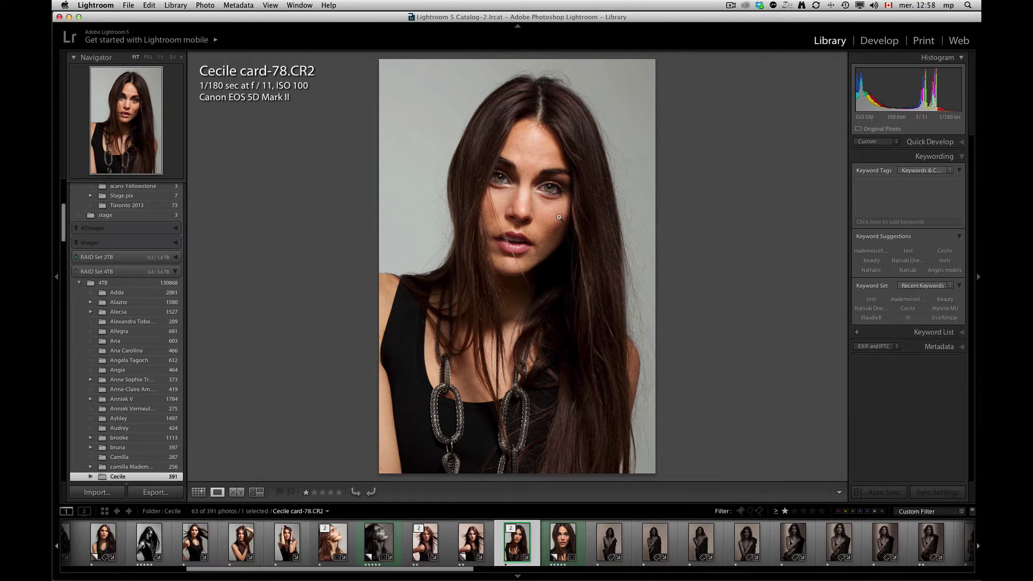
pyautogui.click(554, 195)
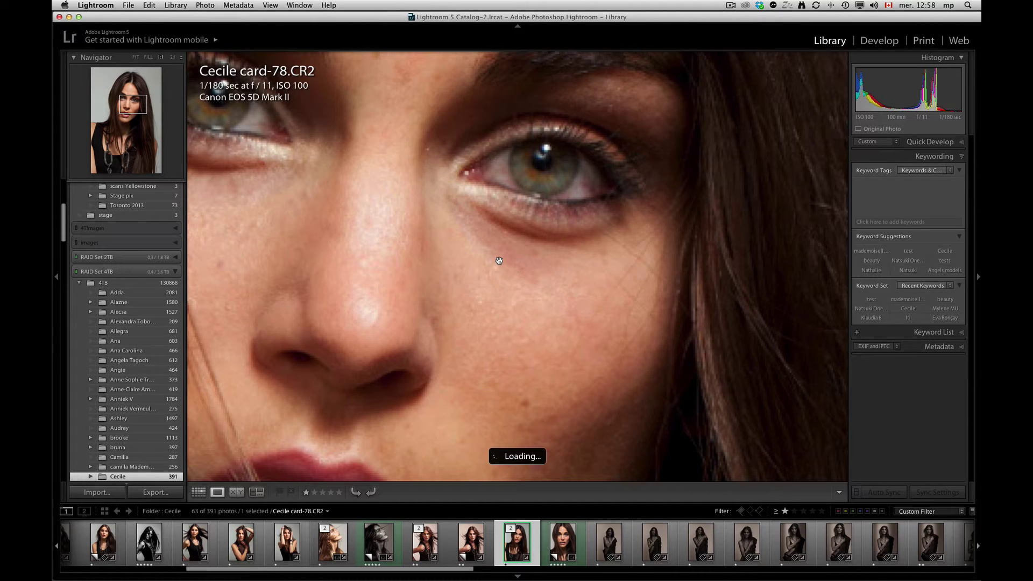
pyautogui.moveTo(475, 249); pyautogui.dragTo(609, 351)
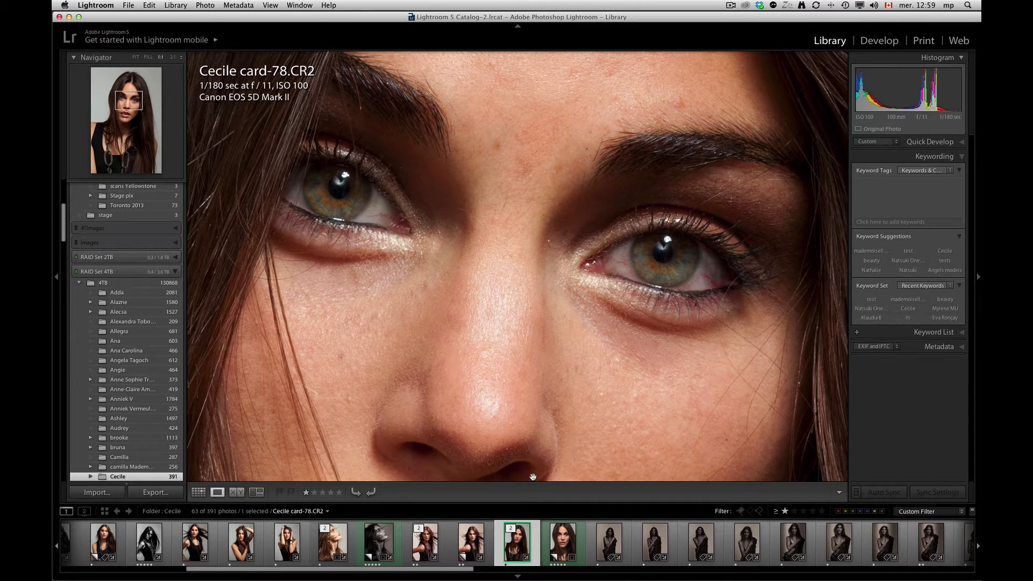
pyautogui.click(550, 380)
pyautogui.press('z')
pyautogui.press('super+minus')
pyautogui.click(560, 275)
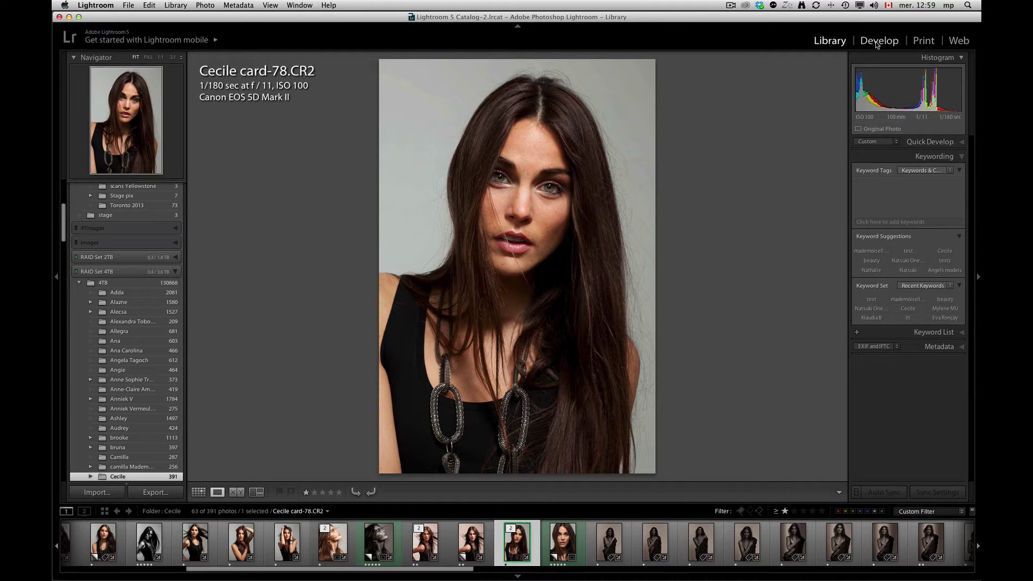
# Open the close-up virtual copy (Copy 1) in the Develop module and convert it to Black & White
pyautogui.press('d')
pyautogui.click(876, 41)
pyautogui.click(563, 545)
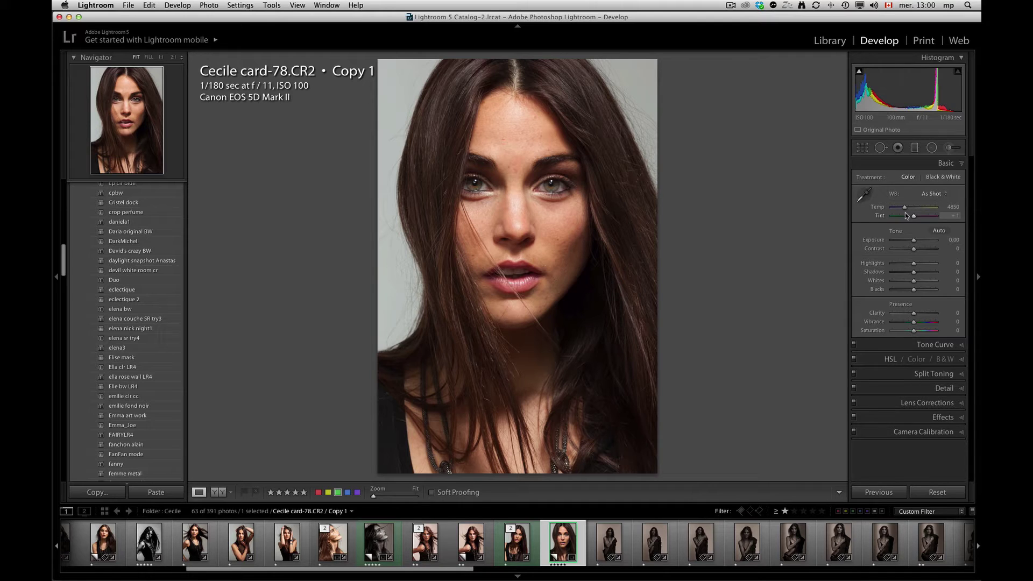
pyautogui.press('v')
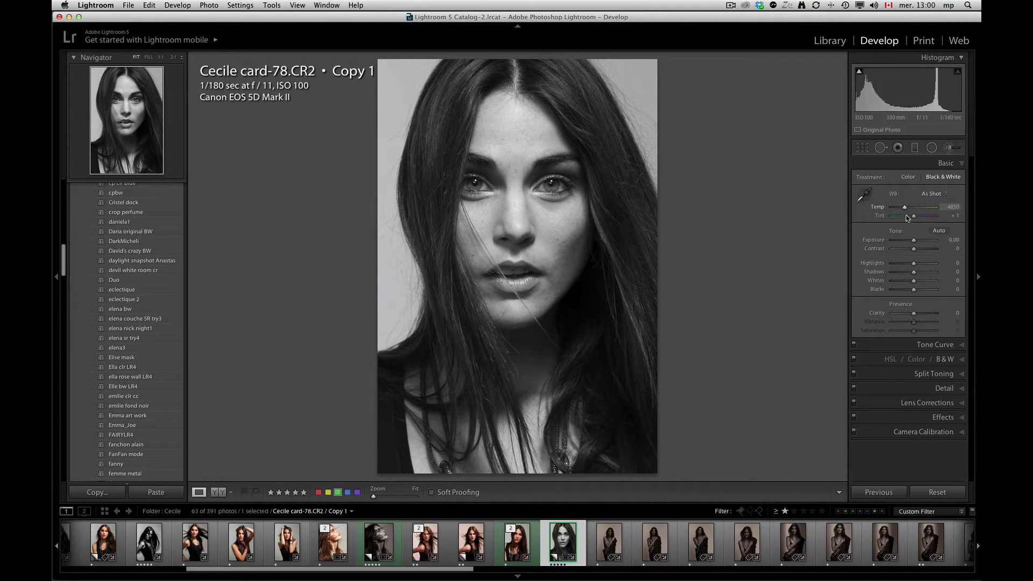
# Set the black-and-white portrait's white balance to Temp 3358 and Tint −69
pyautogui.click(944, 359)
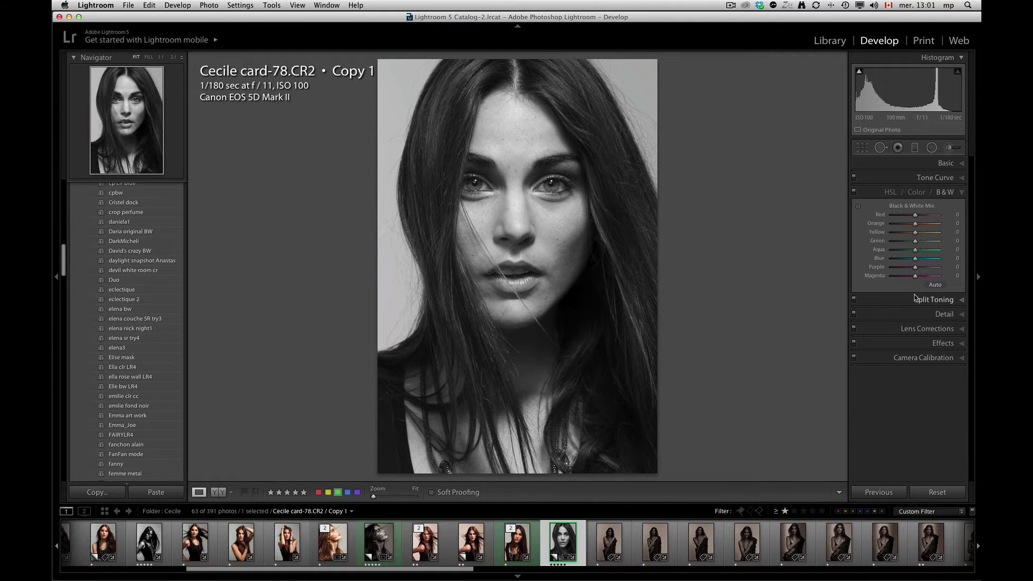
pyautogui.click(943, 164)
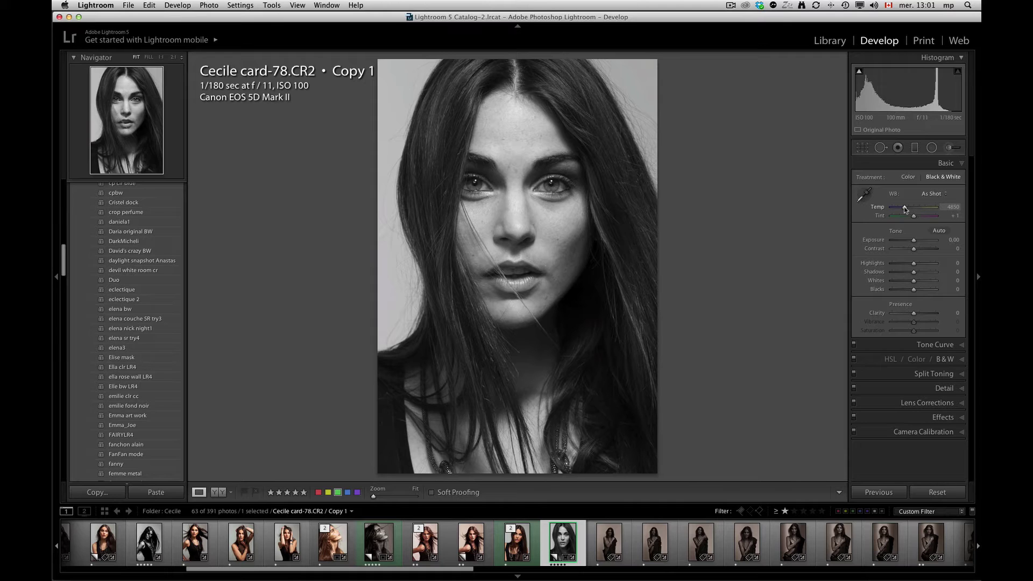
pyautogui.moveTo(905, 209); pyautogui.dragTo(900, 211)
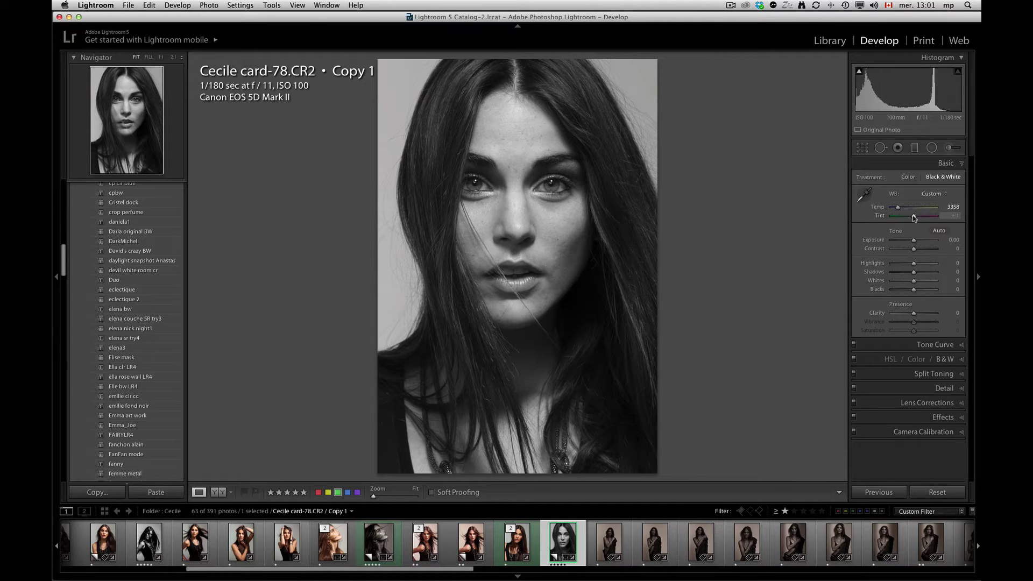
pyautogui.moveTo(914, 218)
pyautogui.mouseDown()
pyautogui.moveTo(929, 218)
pyautogui.moveTo(899, 218)
pyautogui.moveTo(930, 220)
pyautogui.moveTo(922, 219)
pyautogui.mouseUp()
pyautogui.moveTo(915, 220); pyautogui.dragTo(905, 217)
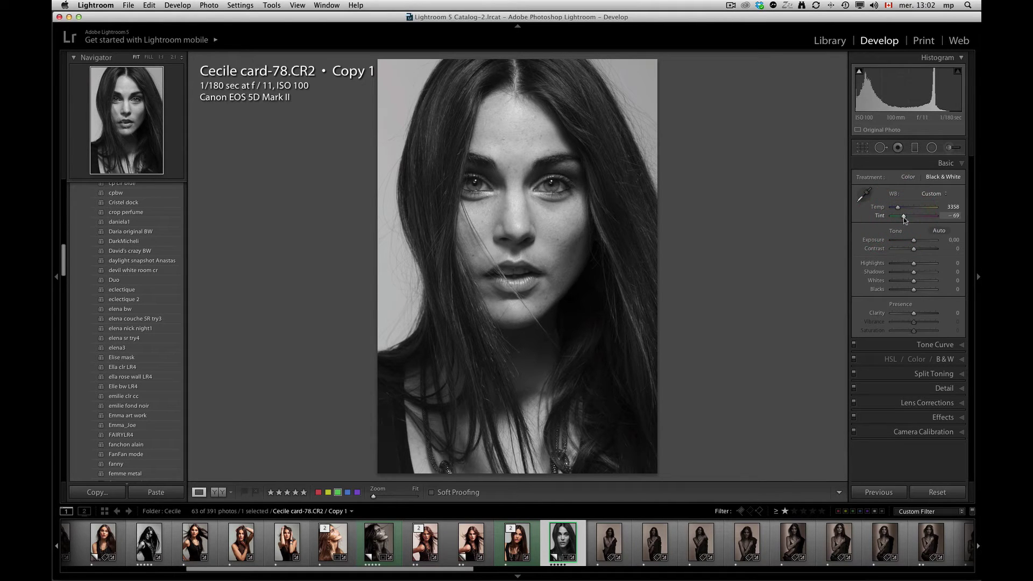
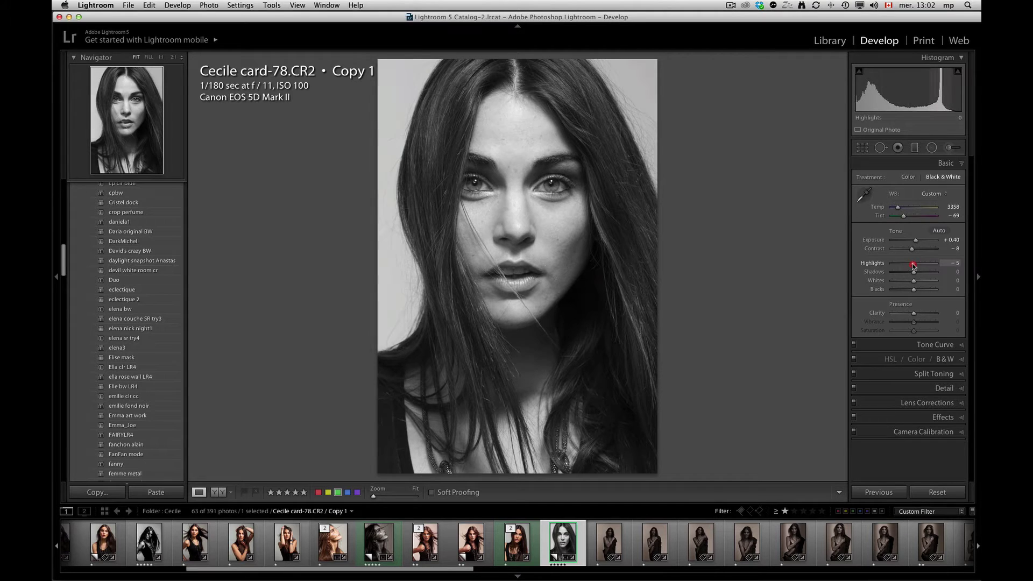
# Set Highlights to +35 and Shadows to +20 while viewing the forehead and eyes at 1:1
pyautogui.click(516, 132)
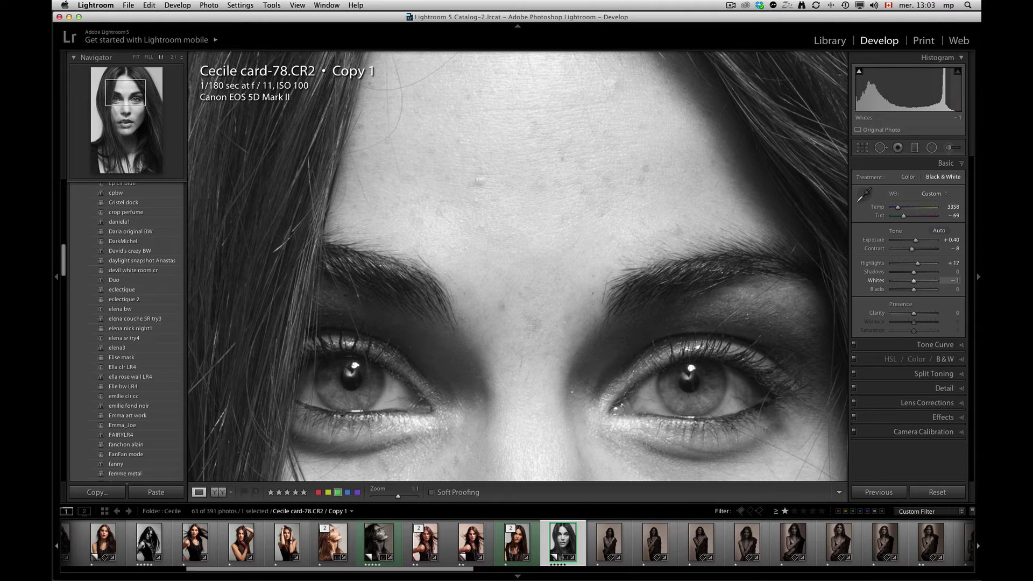
pyautogui.moveTo(943, 86); pyautogui.dragTo(945, 87)
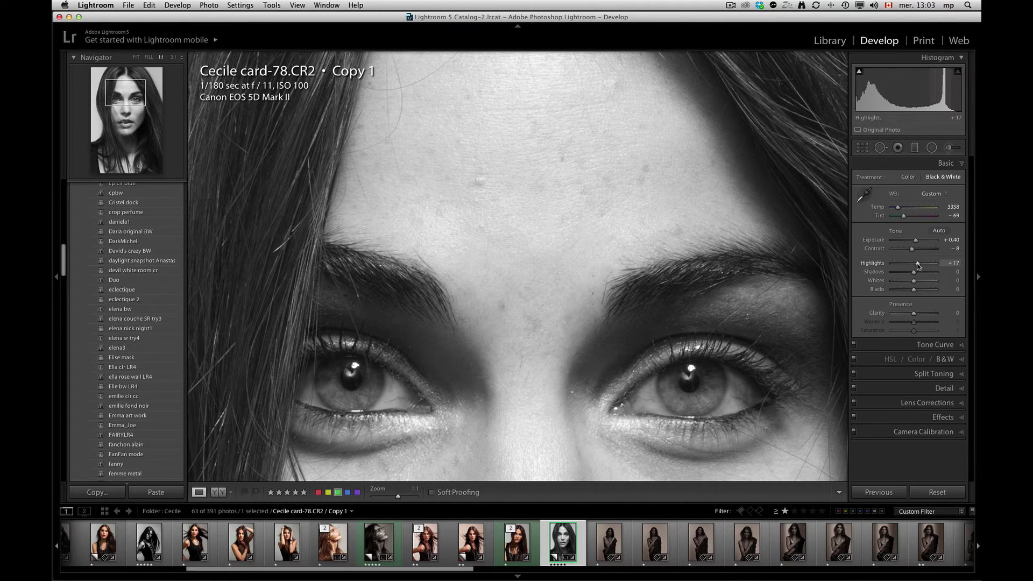
pyautogui.moveTo(918, 264); pyautogui.dragTo(920, 266)
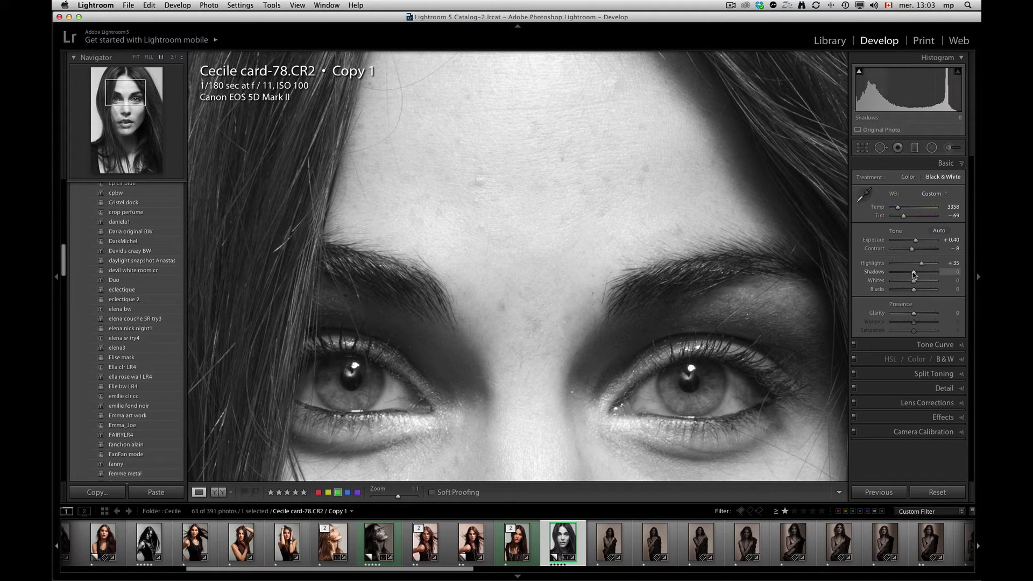
pyautogui.moveTo(913, 274); pyautogui.dragTo(918, 275)
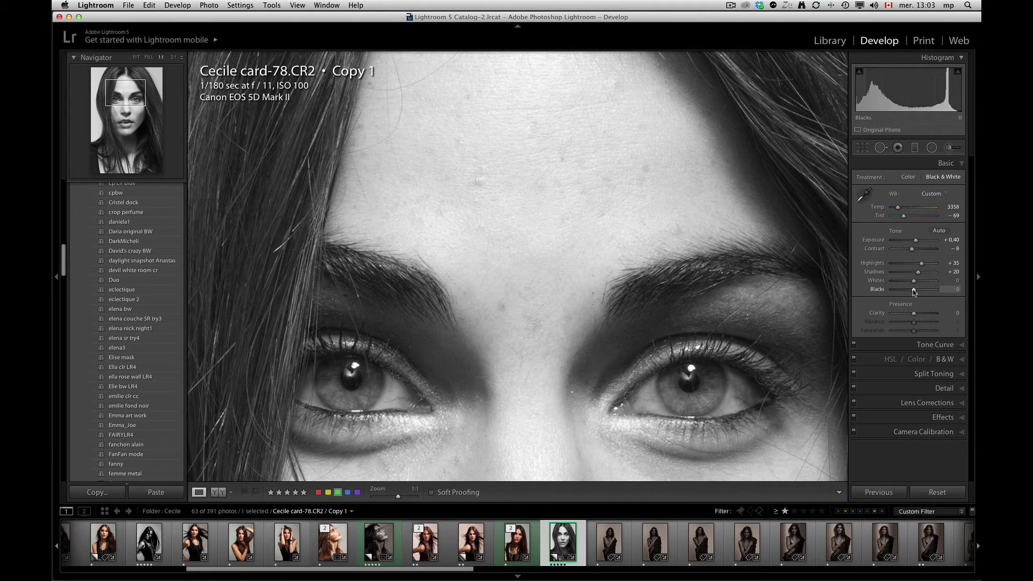
# Set Blacks to +2 and Clarity to +9
pyautogui.moveTo(913, 292); pyautogui.dragTo(911, 292)
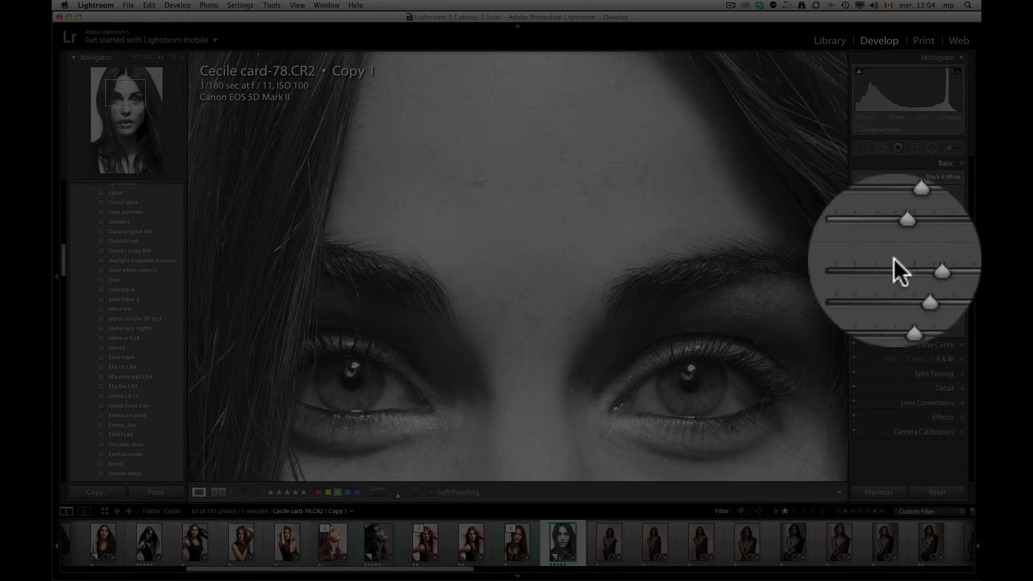
pyautogui.moveTo(910, 291); pyautogui.dragTo(918, 317)
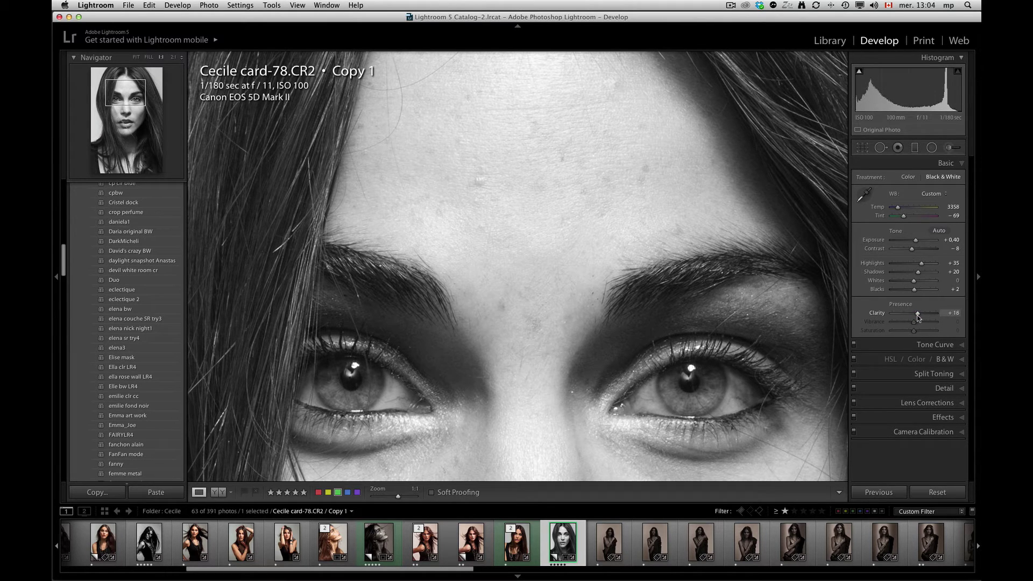
pyautogui.moveTo(920, 318); pyautogui.dragTo(917, 318)
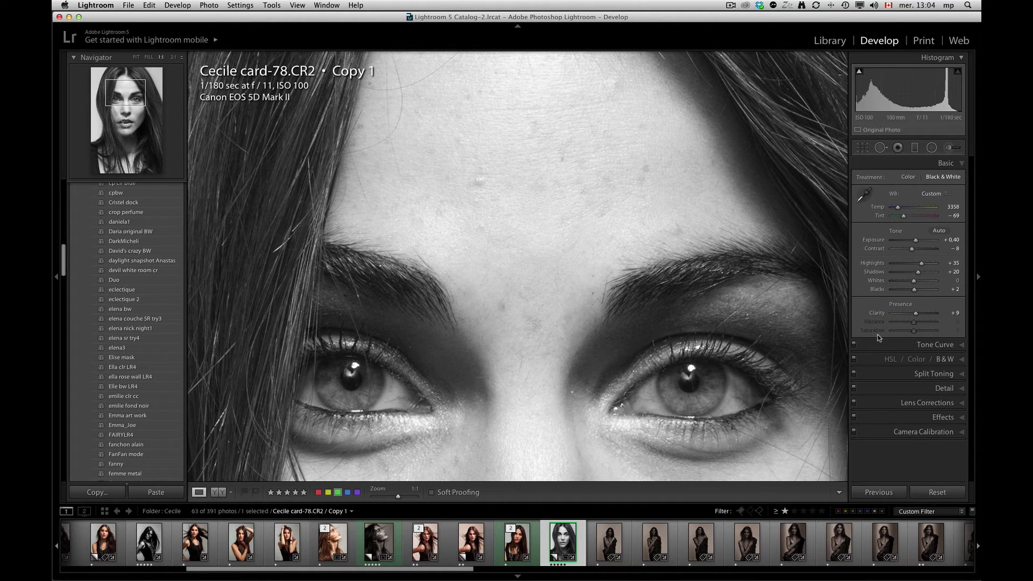
# In the Black & White Mix, set Red to −22 and Orange to −9, and darken Yellow
pyautogui.click(941, 349)
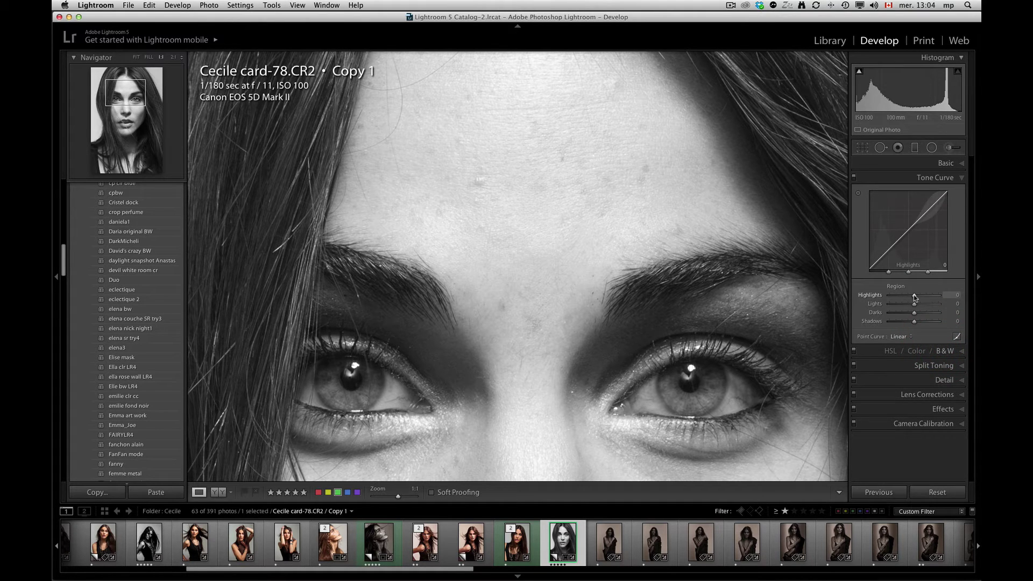
pyautogui.moveTo(914, 296); pyautogui.dragTo(915, 323)
pyautogui.click(941, 355)
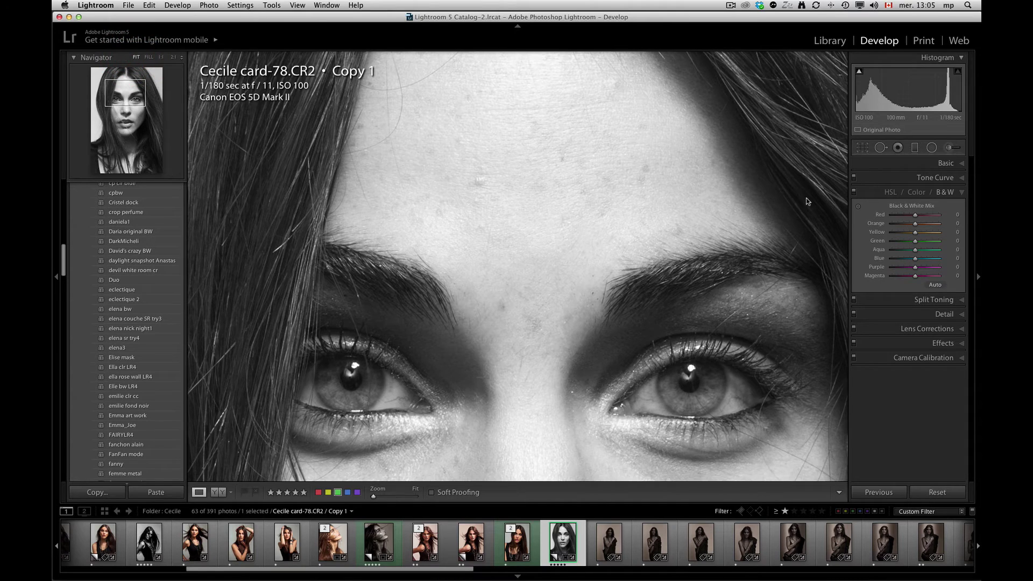
pyautogui.click(137, 57)
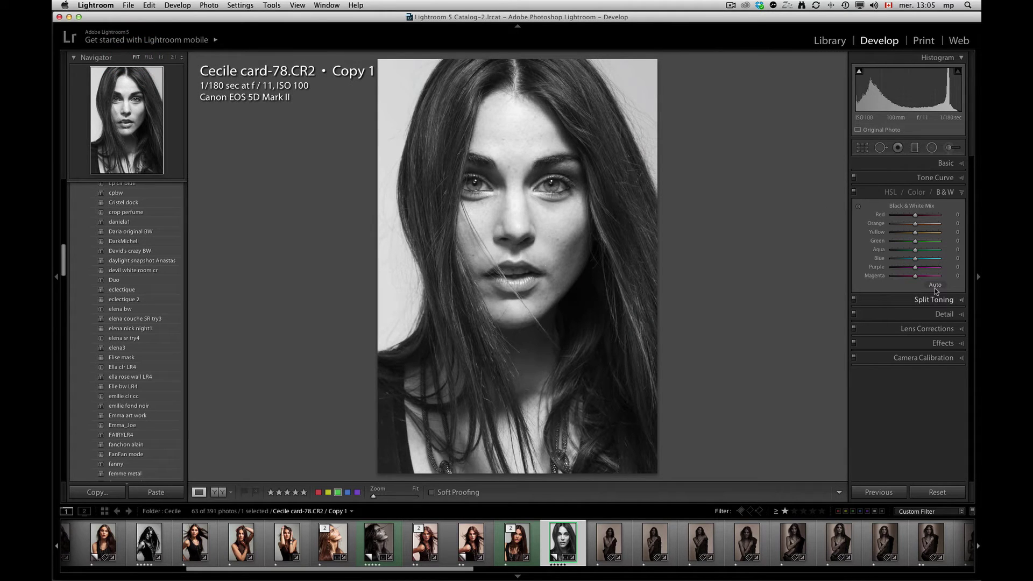
pyautogui.moveTo(915, 217)
pyautogui.mouseDown()
pyautogui.moveTo(955, 217)
pyautogui.moveTo(897, 219)
pyautogui.moveTo(923, 218)
pyautogui.moveTo(903, 227)
pyautogui.moveTo(911, 229)
pyautogui.mouseUp()
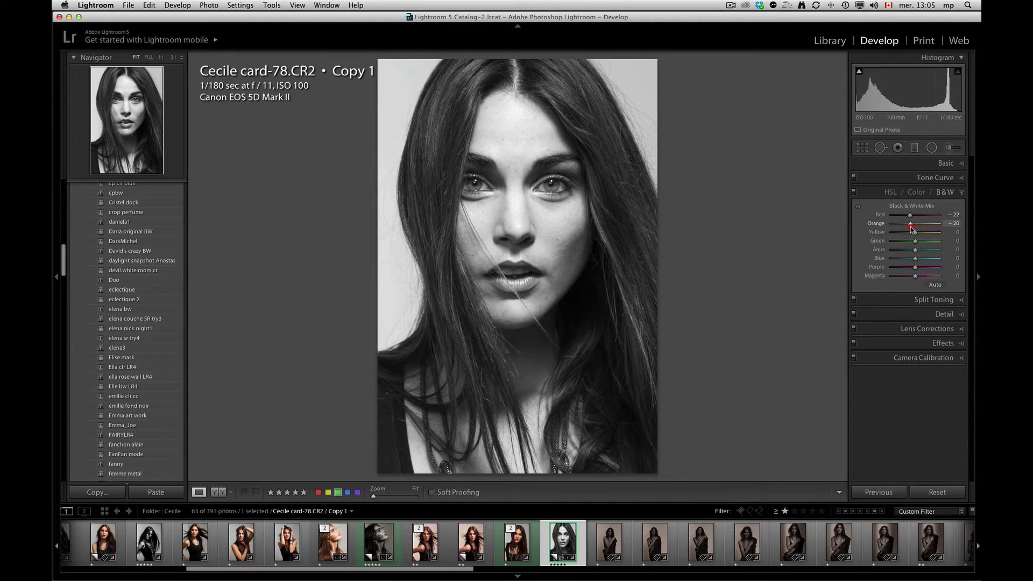
pyautogui.moveTo(913, 230); pyautogui.dragTo(905, 235)
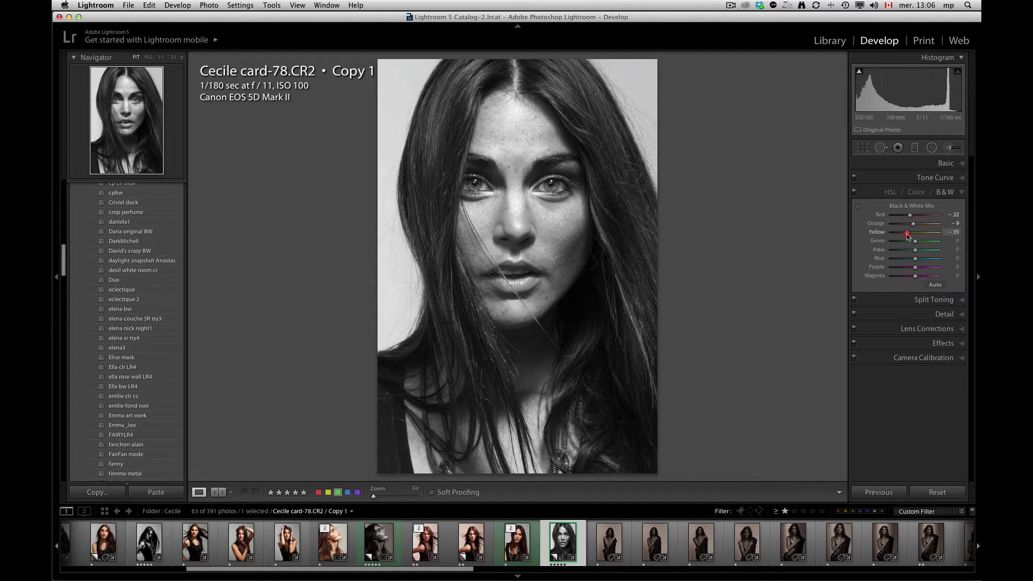
# Set the mix's Yellow to −14, Green to −9 and Aqua to +31, and test the Purple and Magenta adjustments
pyautogui.moveTo(908, 234); pyautogui.dragTo(914, 236)
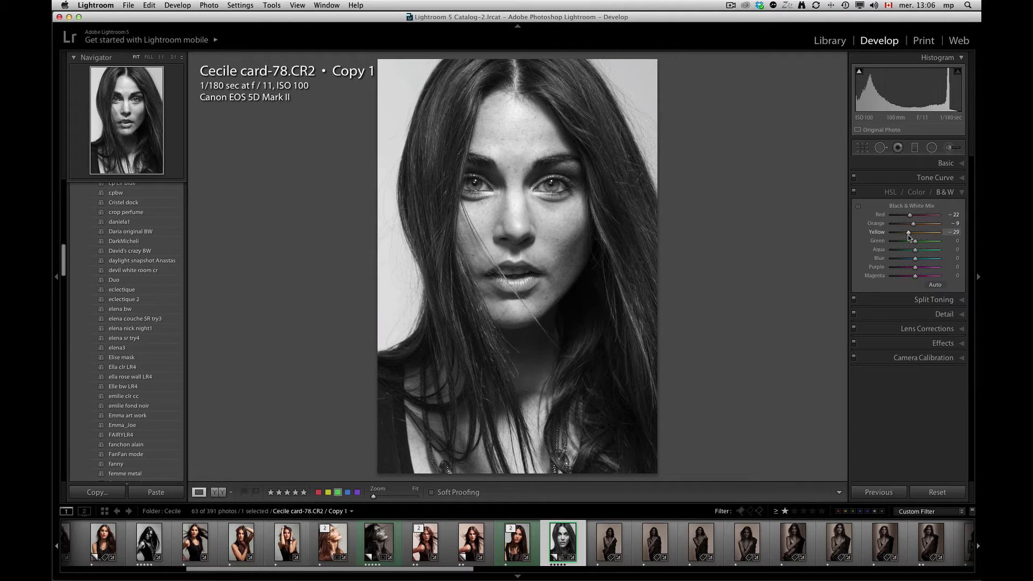
pyautogui.moveTo(909, 237)
pyautogui.mouseDown()
pyautogui.moveTo(904, 253)
pyautogui.moveTo(930, 256)
pyautogui.moveTo(908, 257)
pyautogui.moveTo(917, 254)
pyautogui.mouseUp()
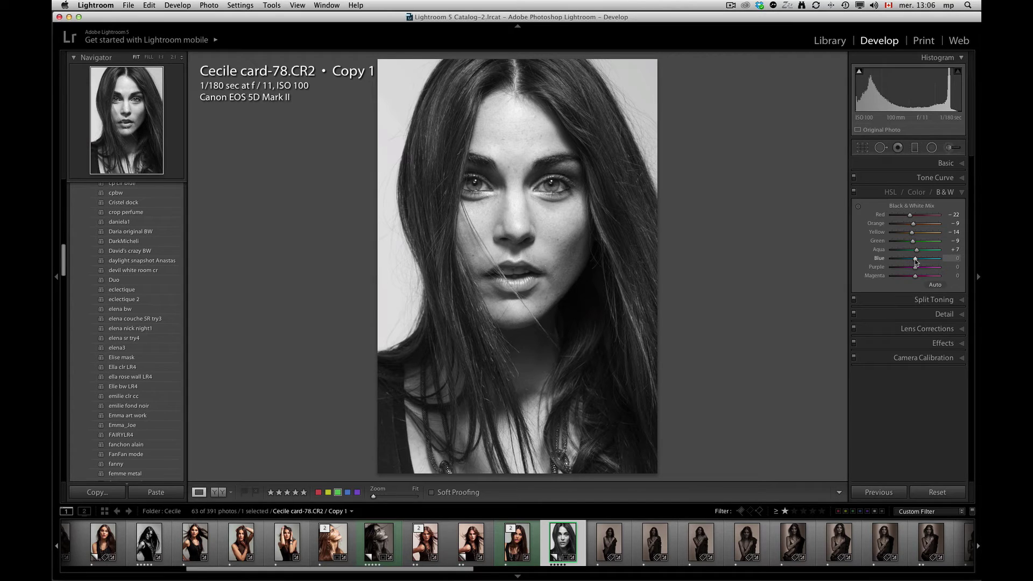
pyautogui.moveTo(917, 251); pyautogui.dragTo(922, 254)
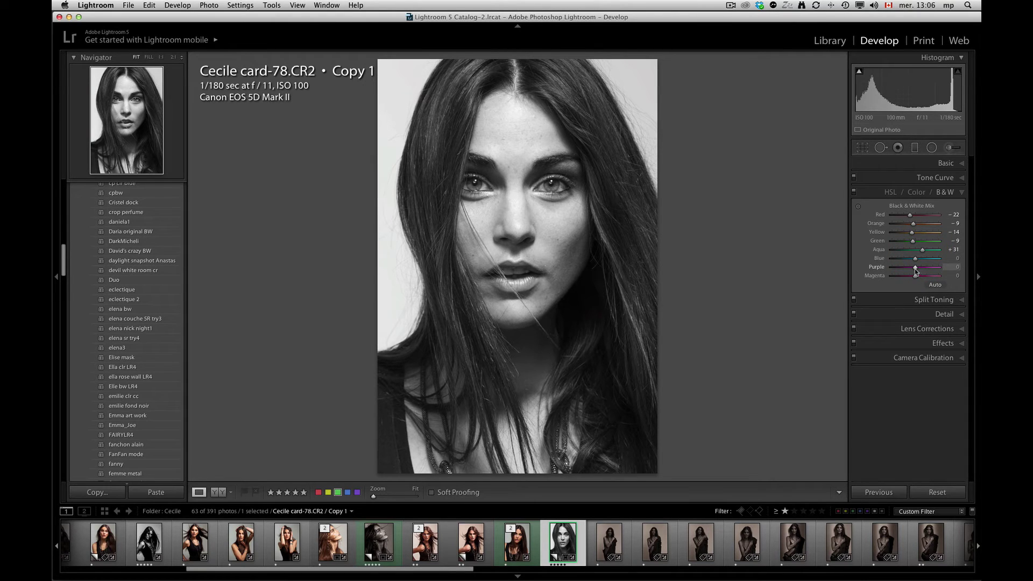
pyautogui.moveTo(913, 272)
pyautogui.mouseDown()
pyautogui.moveTo(931, 275)
pyautogui.moveTo(896, 278)
pyautogui.mouseUp()
# Refine the white balance to Temp 2525 and Tint −76
pyautogui.click(946, 163)
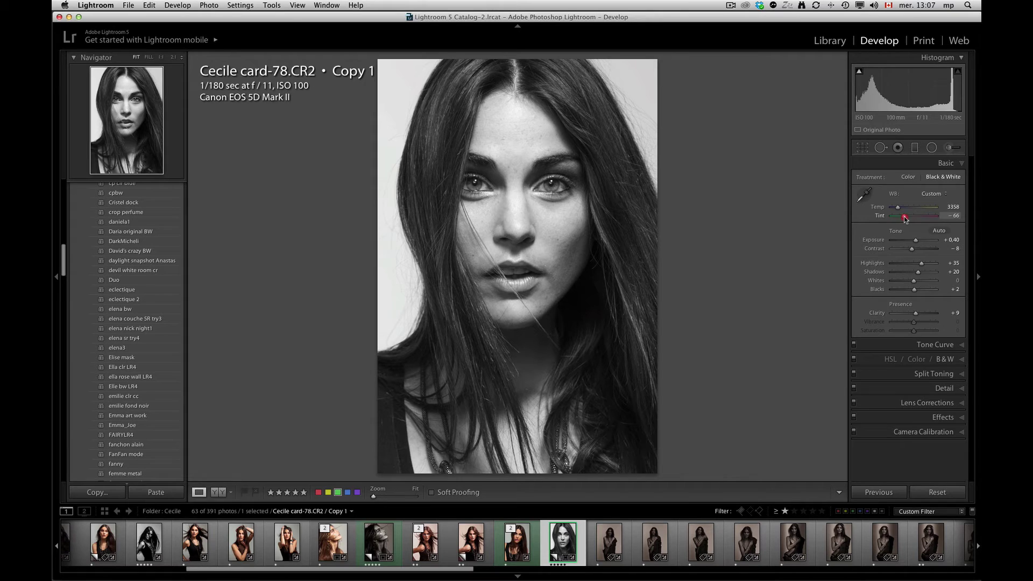
pyautogui.moveTo(905, 219); pyautogui.dragTo(895, 209)
pyautogui.click(738, 242)
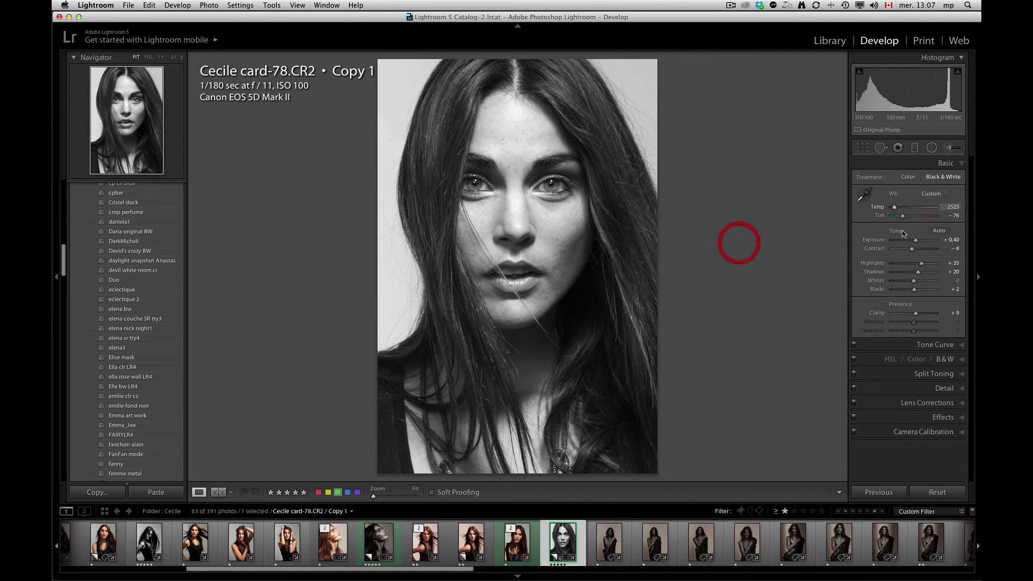
# Set Highlights to +10, Exposure to +0.50 and Clarity to +3
pyautogui.moveTo(920, 264); pyautogui.dragTo(919, 264)
pyautogui.moveTo(751, 260); pyautogui.dragTo(750, 260)
pyautogui.moveTo(917, 264); pyautogui.dragTo(917, 264)
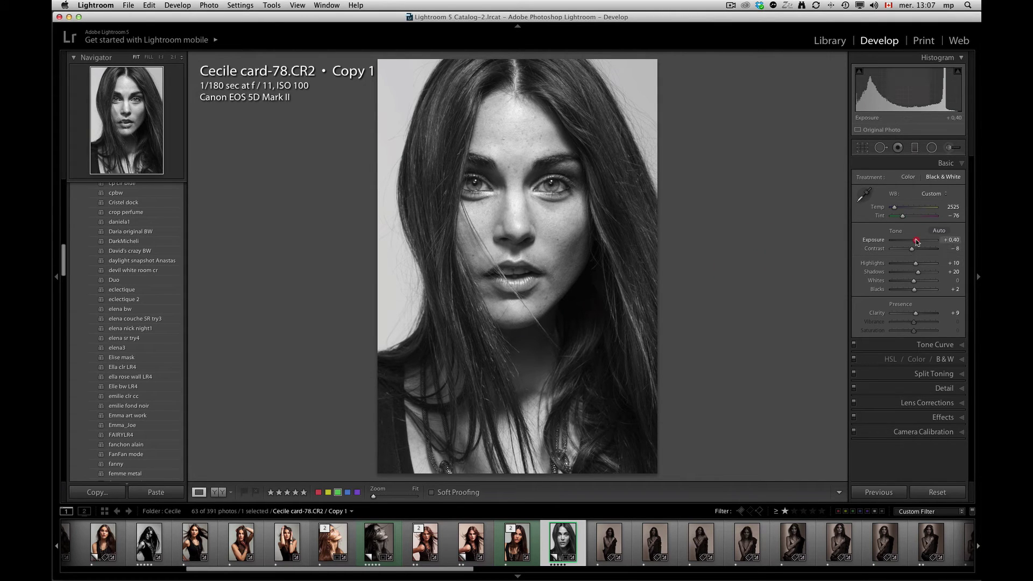
pyautogui.moveTo(918, 242); pyautogui.dragTo(917, 242)
pyautogui.click(917, 242)
pyautogui.moveTo(916, 313); pyautogui.dragTo(915, 314)
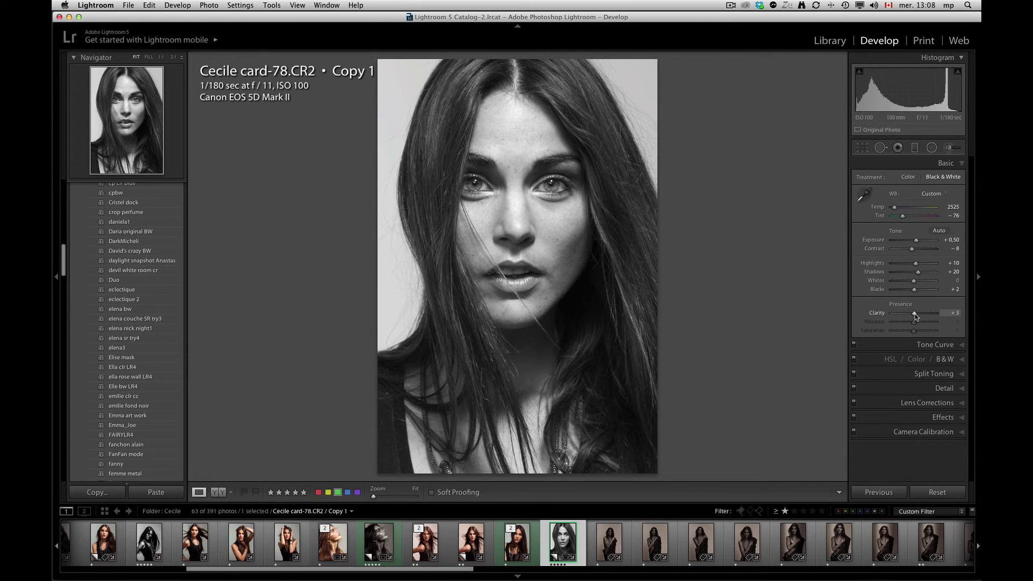
# Set up the Adjustment Brush with the Clarity effect at 34
pyautogui.click(950, 151)
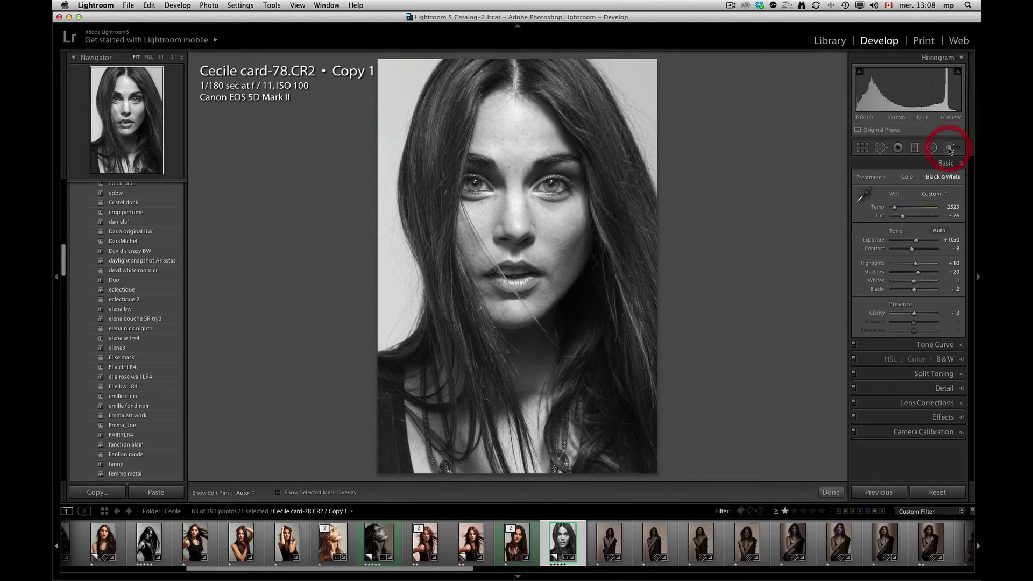
pyautogui.click(903, 181)
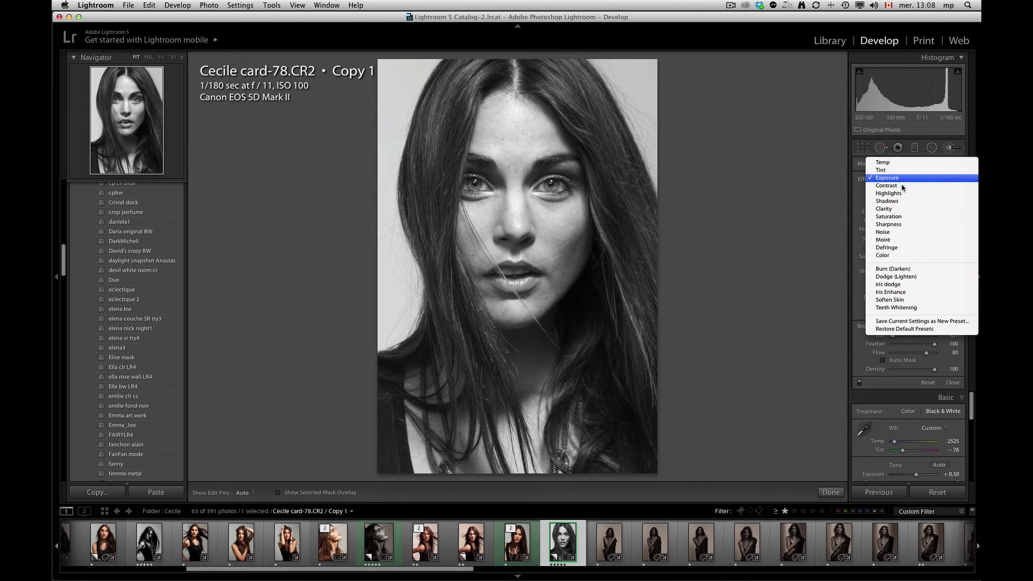
pyautogui.click(899, 208)
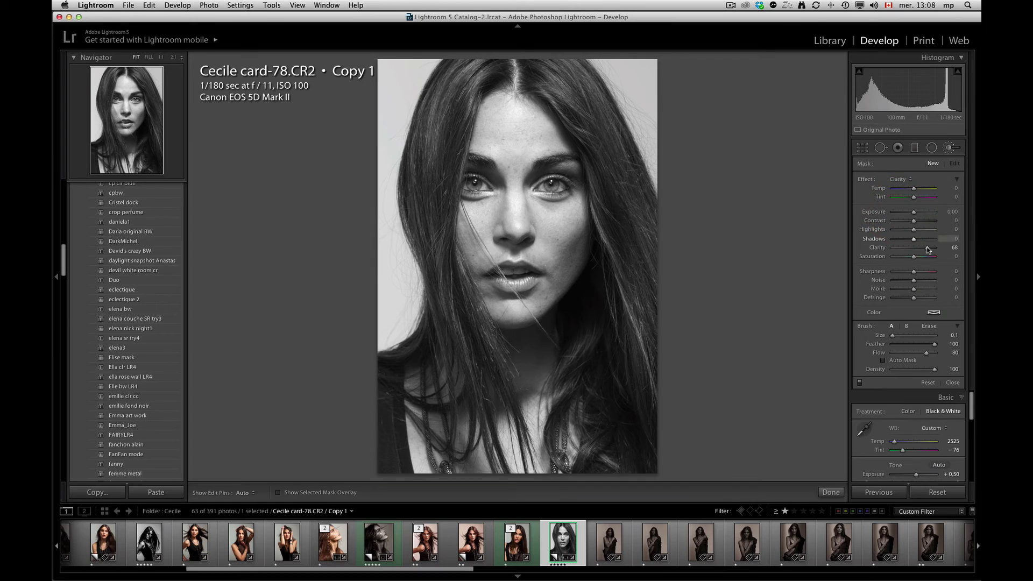
pyautogui.moveTo(928, 248); pyautogui.dragTo(922, 251)
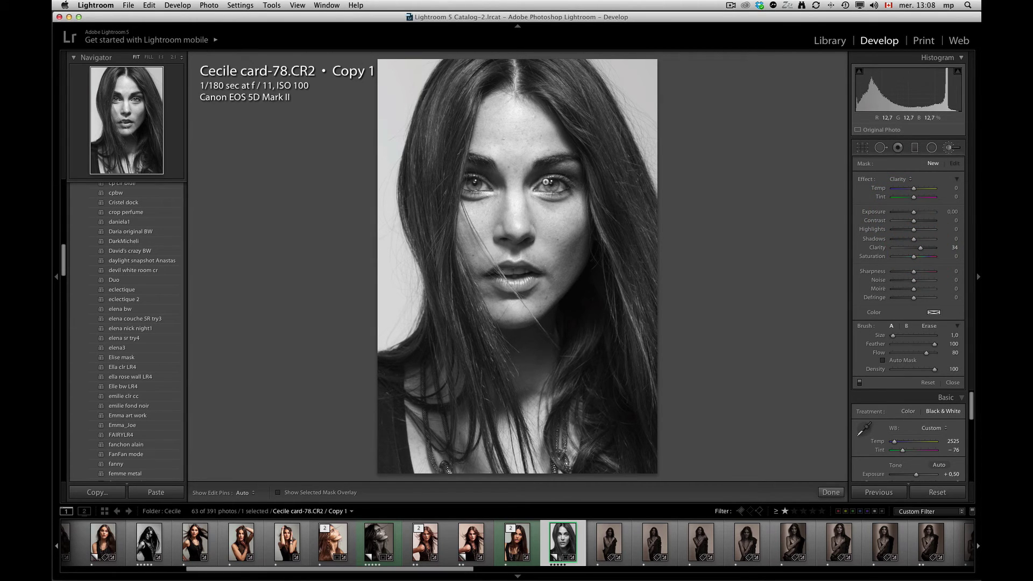
# Paint the Clarity adjustment over both eyes with a brush size of 5.0 and finish the brush edit
pyautogui.scroll(4, 546, 182)
pyautogui.press('h')
pyautogui.moveTo(577, 181); pyautogui.dragTo(541, 186)
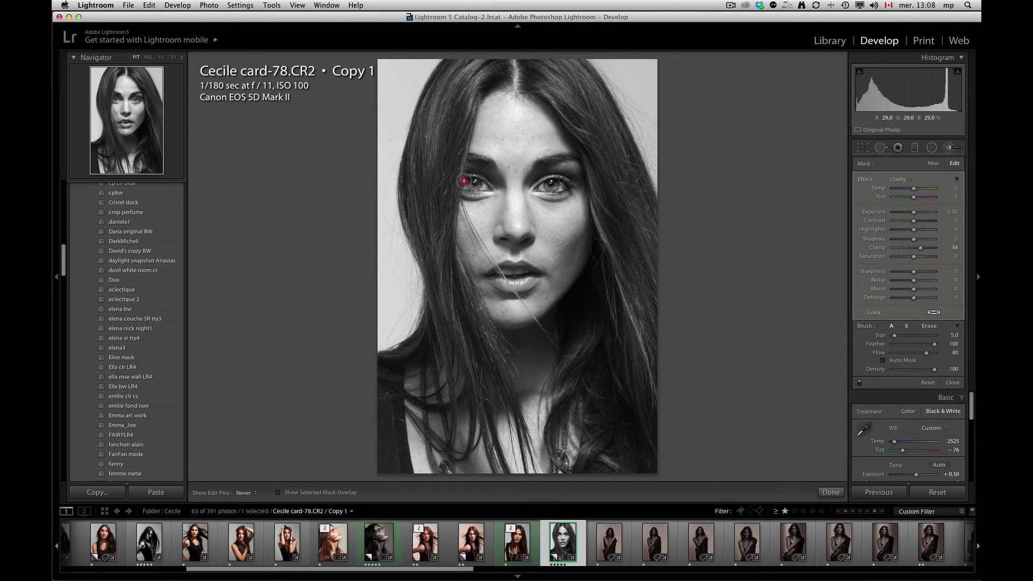
pyautogui.moveTo(463, 181)
pyautogui.mouseDown()
pyautogui.moveTo(501, 185)
pyautogui.moveTo(466, 182)
pyautogui.mouseUp()
pyautogui.press('h')
pyautogui.press('k')
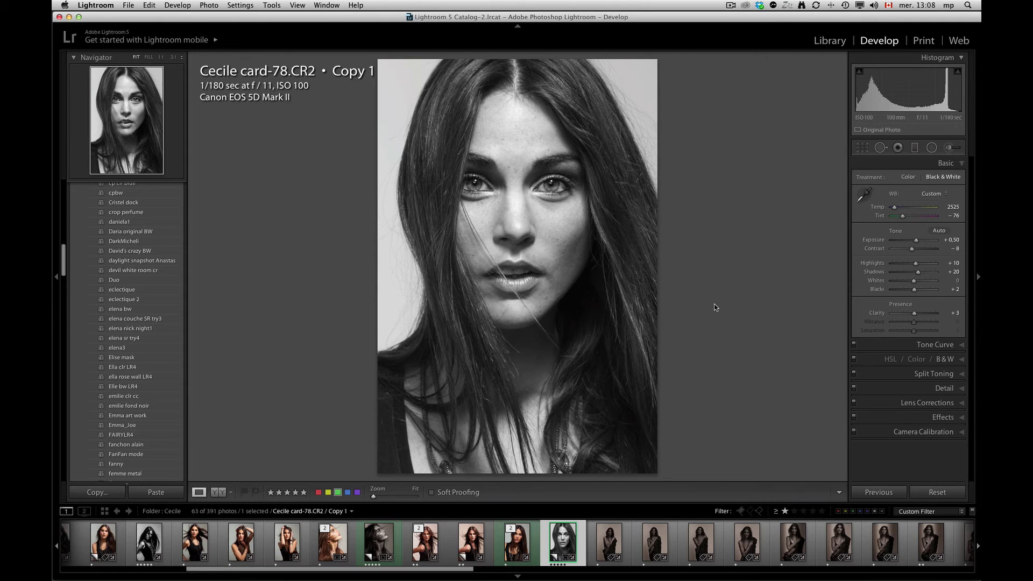
# Save the current develop settings as a user preset named "tut4 bw beauty"
pyautogui.press('super+shift+n')
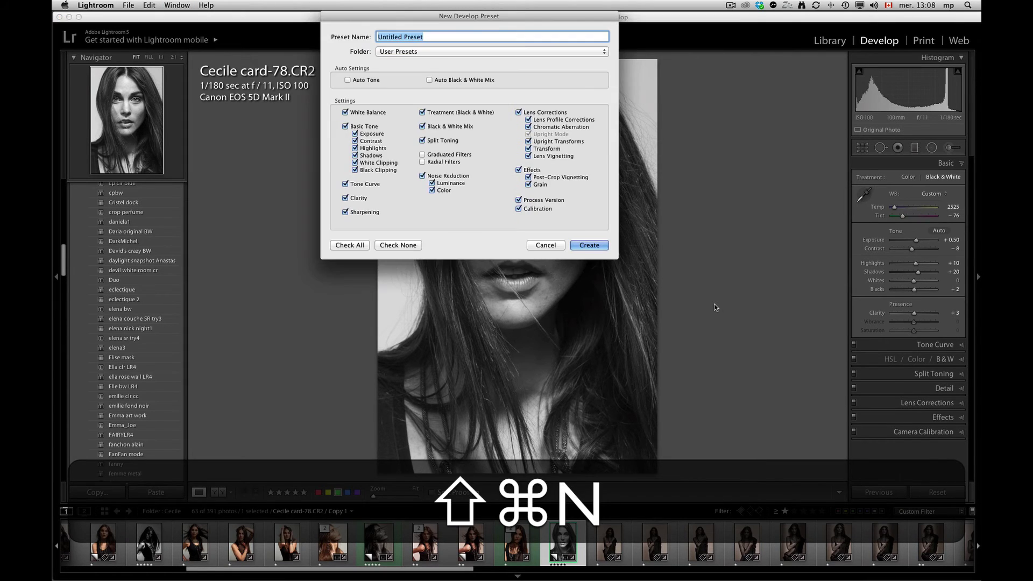
pyautogui.write('tut')
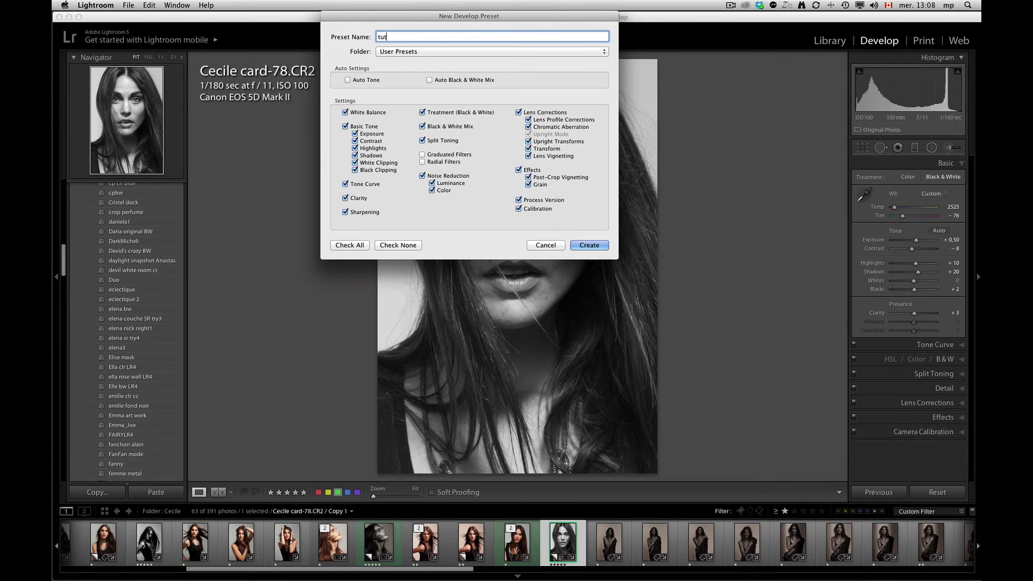
pyautogui.write('4')
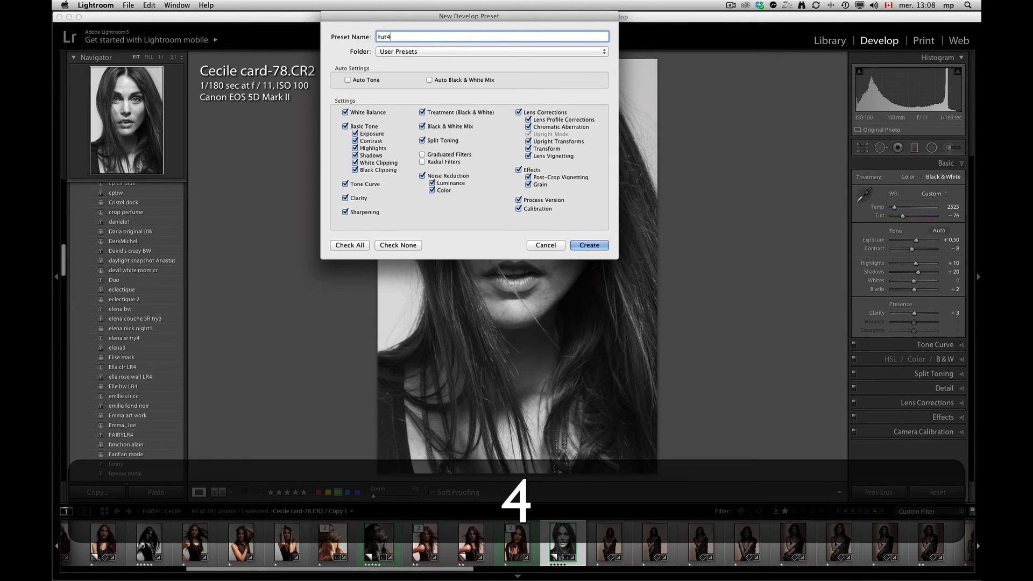
pyautogui.write(' bw b')
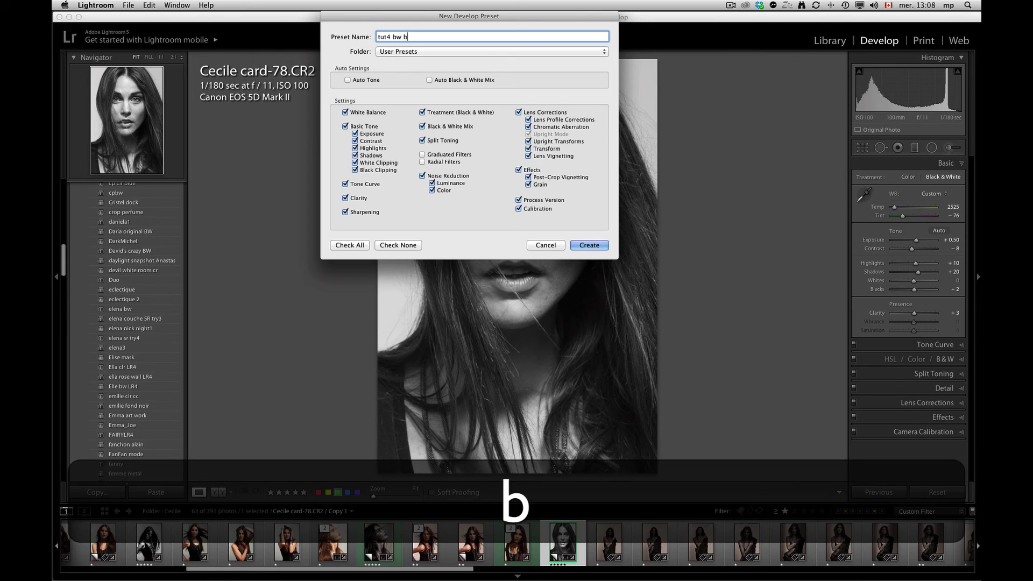
pyautogui.write('eauty')
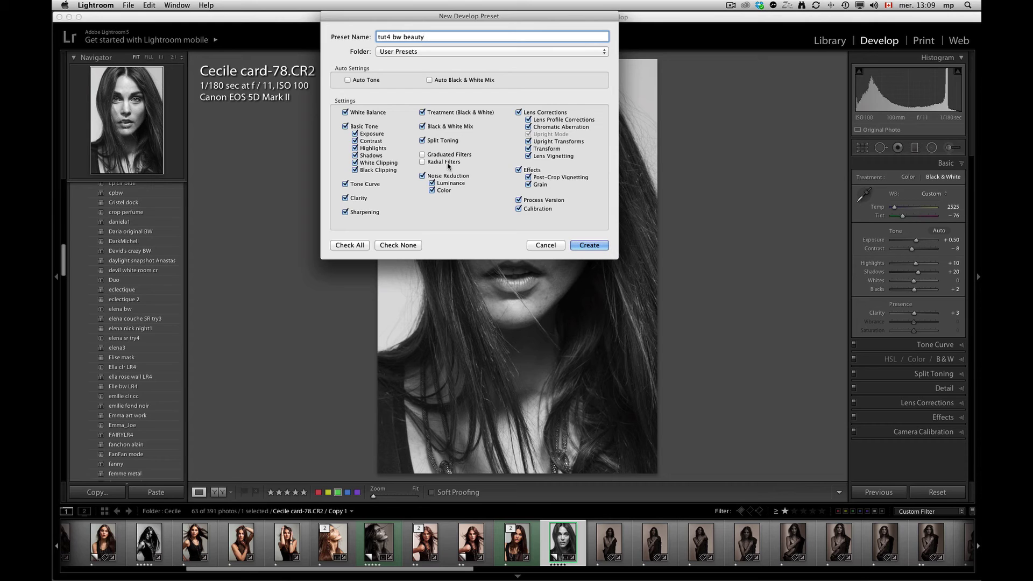
pyautogui.click(594, 247)
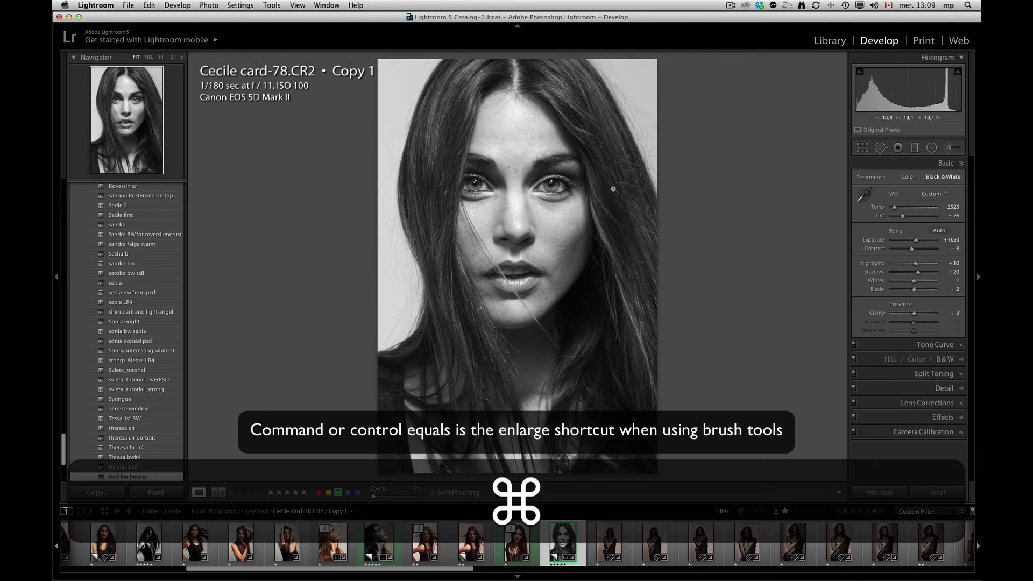
# Paint both irises with the Adjustment Brush using the iris dodge effect at size 5.0
pyautogui.press('super+equal')
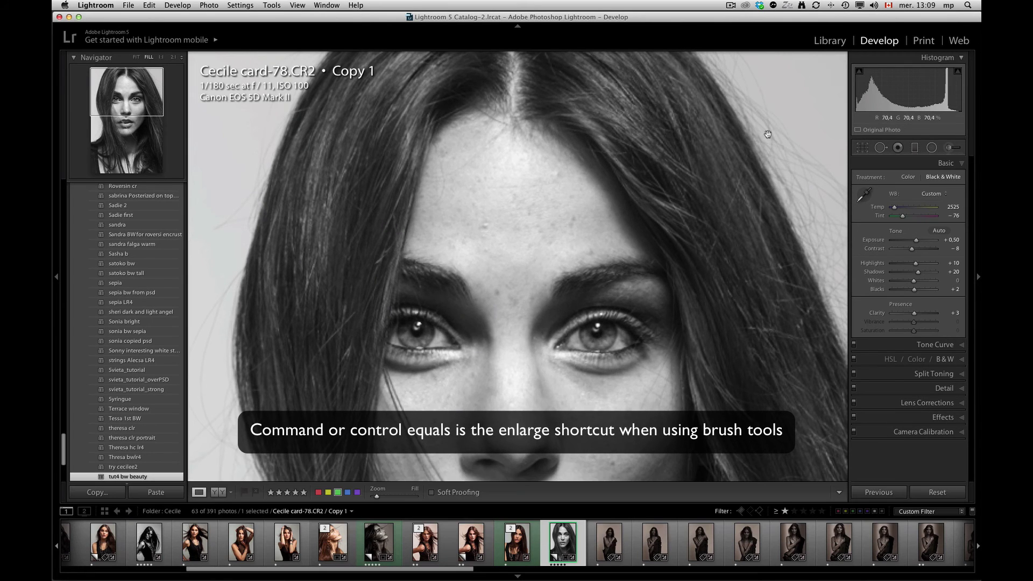
pyautogui.click(950, 147)
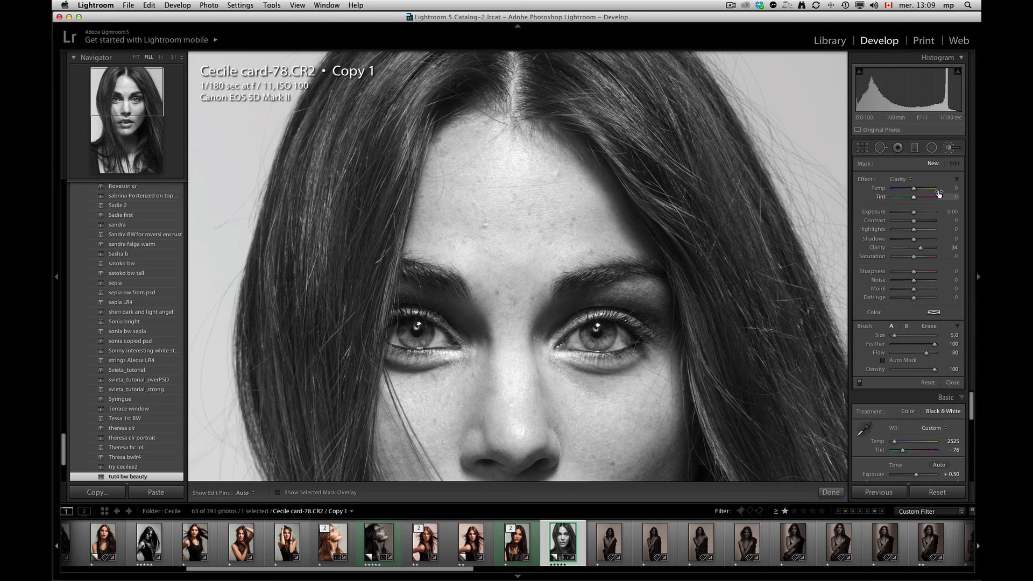
pyautogui.click(900, 179)
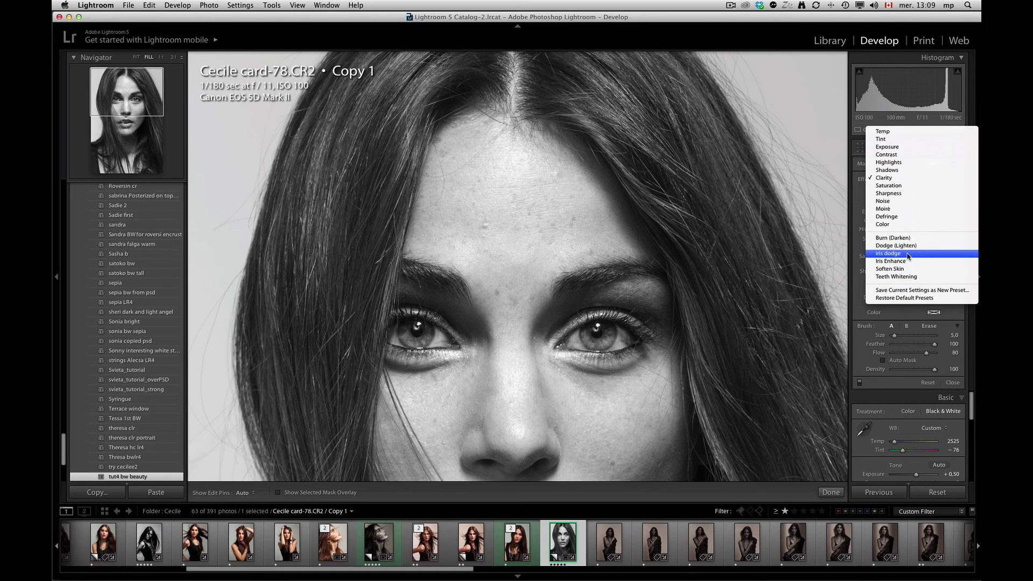
pyautogui.click(908, 254)
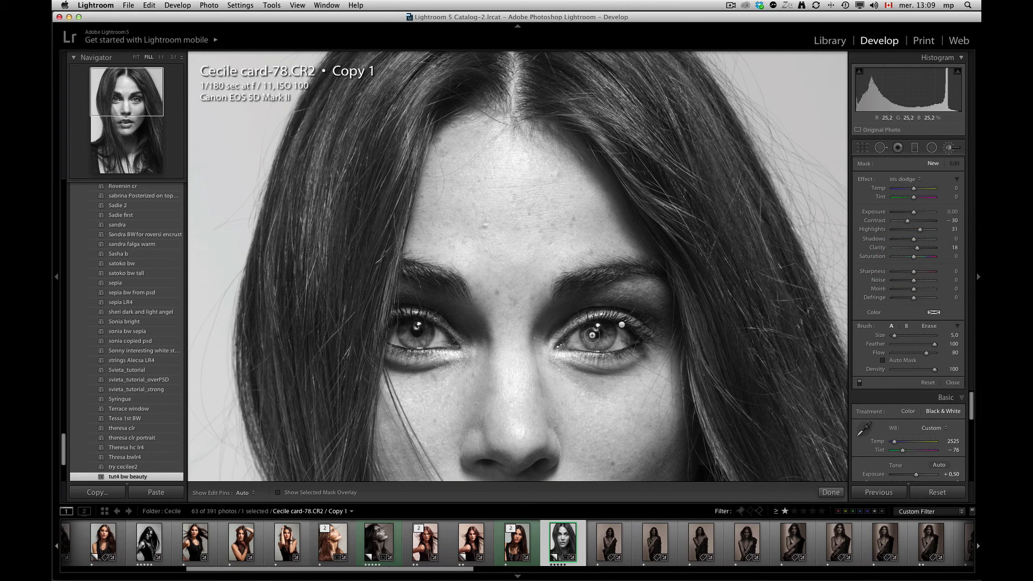
pyautogui.press('h')
pyautogui.press('o')
pyautogui.moveTo(587, 337); pyautogui.dragTo(592, 333)
pyautogui.press('h')
pyautogui.press('h')
pyautogui.moveTo(409, 326)
pyautogui.mouseDown()
pyautogui.moveTo(435, 323)
pyautogui.moveTo(410, 328)
pyautogui.moveTo(429, 335)
pyautogui.moveTo(431, 325)
pyautogui.moveTo(407, 332)
pyautogui.mouseUp()
pyautogui.press('h')
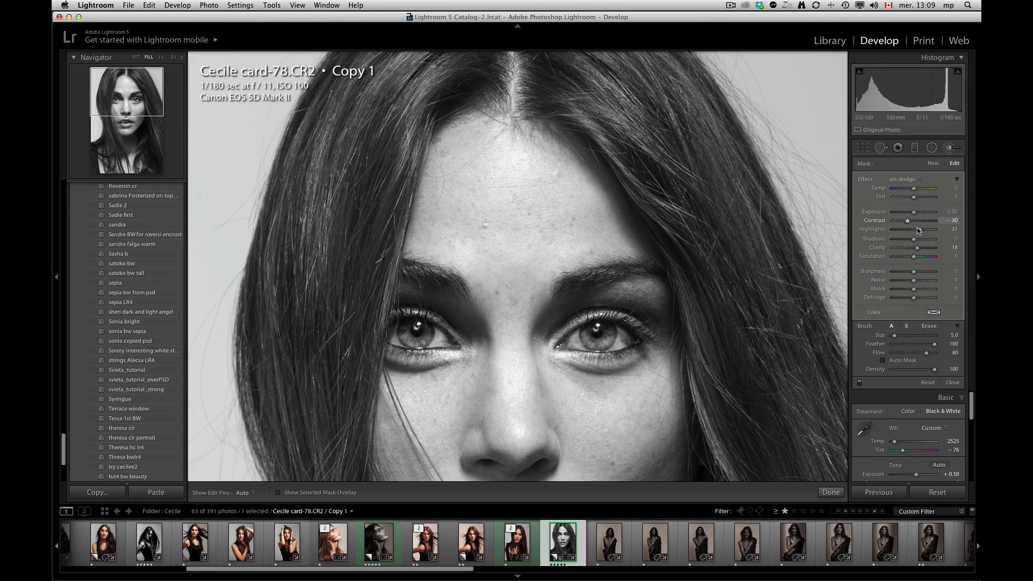
# Set the iris brush adjustment's Highlights to 35 and Exposure to 0.38
pyautogui.moveTo(920, 230); pyautogui.dragTo(922, 232)
pyautogui.moveTo(913, 215); pyautogui.dragTo(914, 215)
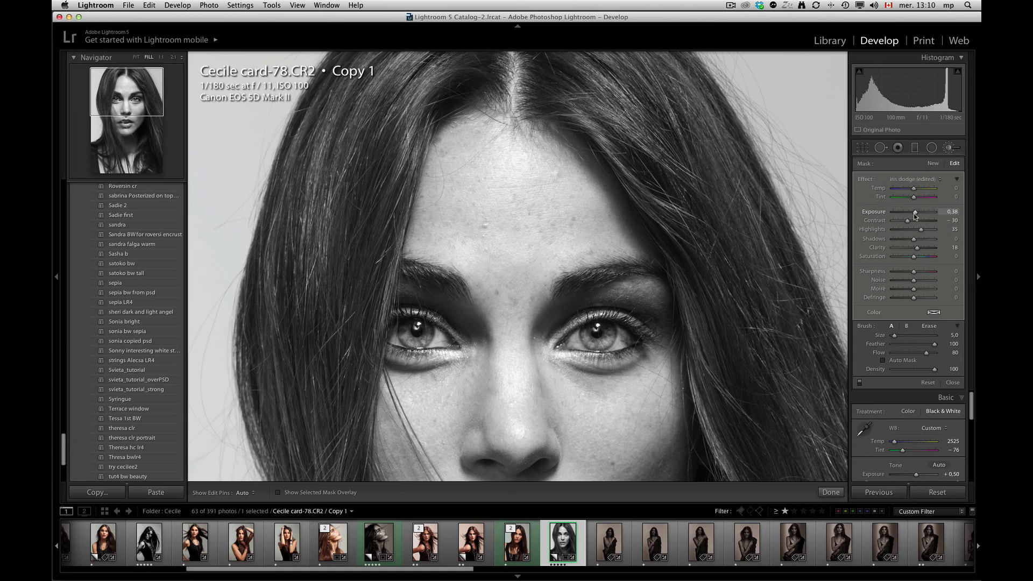
# Heal the blemishes on the forehead and chin with the Spot Removal tool at size 38
pyautogui.click(880, 147)
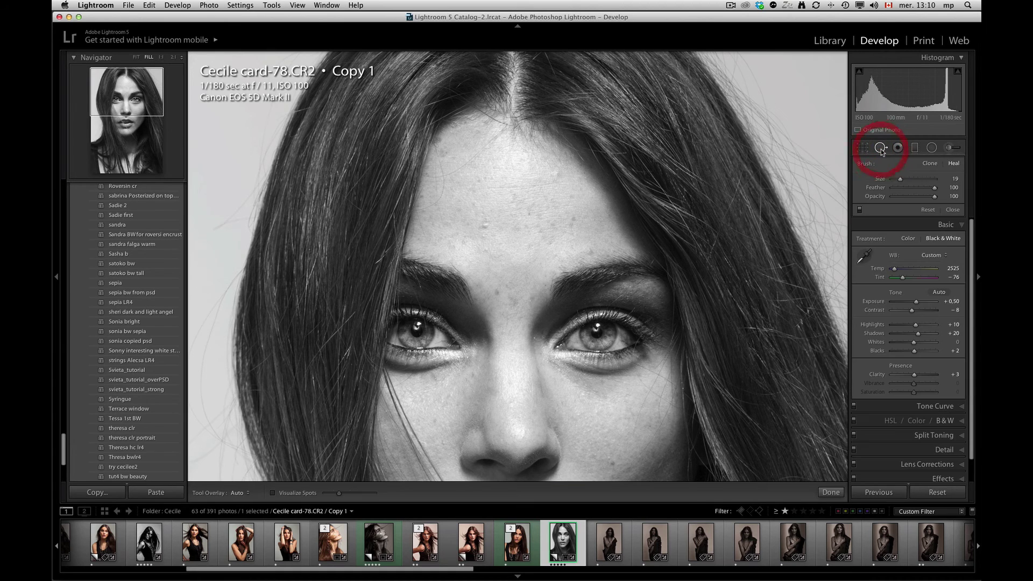
pyautogui.scroll(4, 492, 231)
pyautogui.click(485, 226)
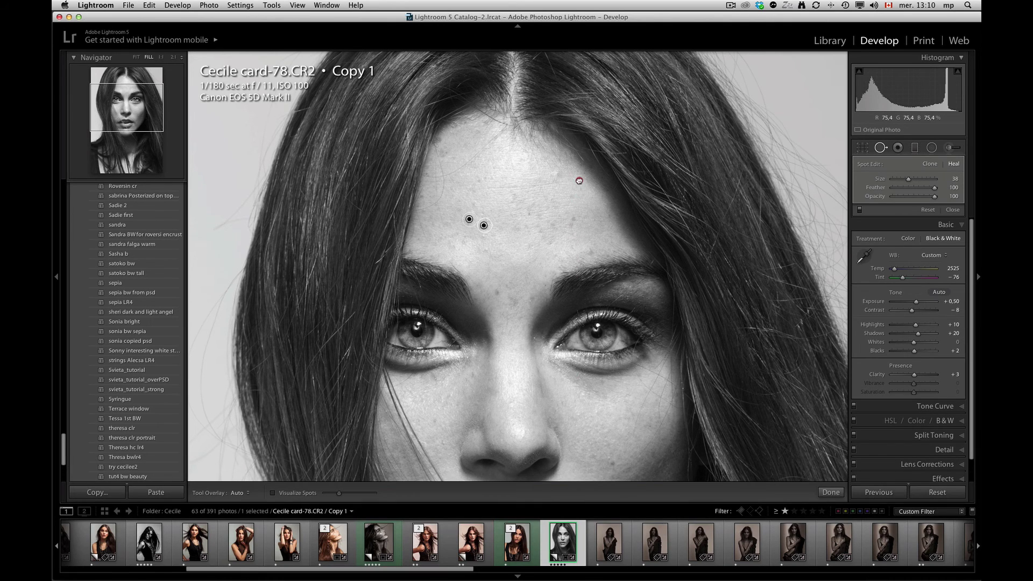
pyautogui.scroll(-5, 579, 172)
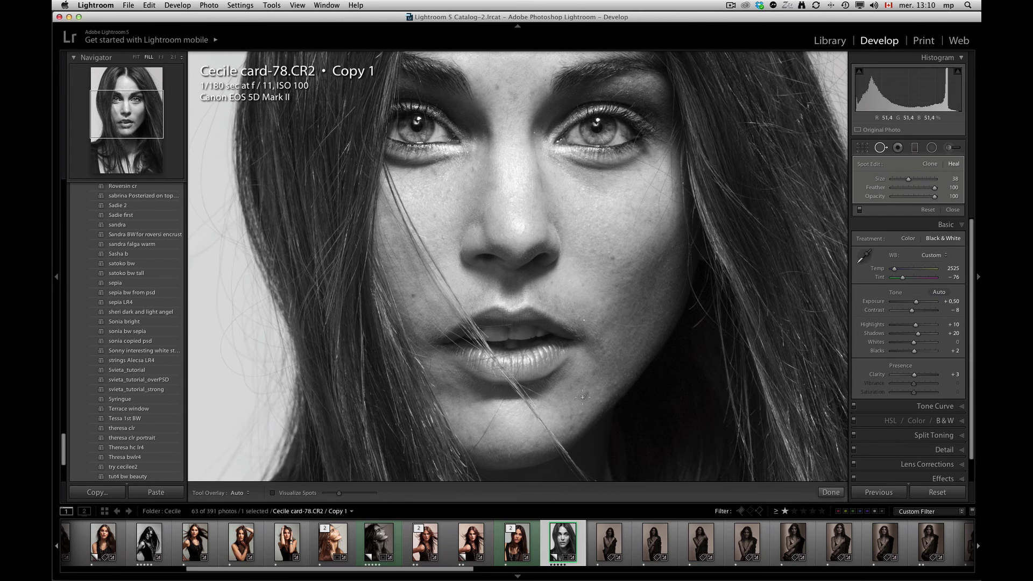
pyautogui.moveTo(583, 397); pyautogui.dragTo(584, 395)
pyautogui.click(881, 149)
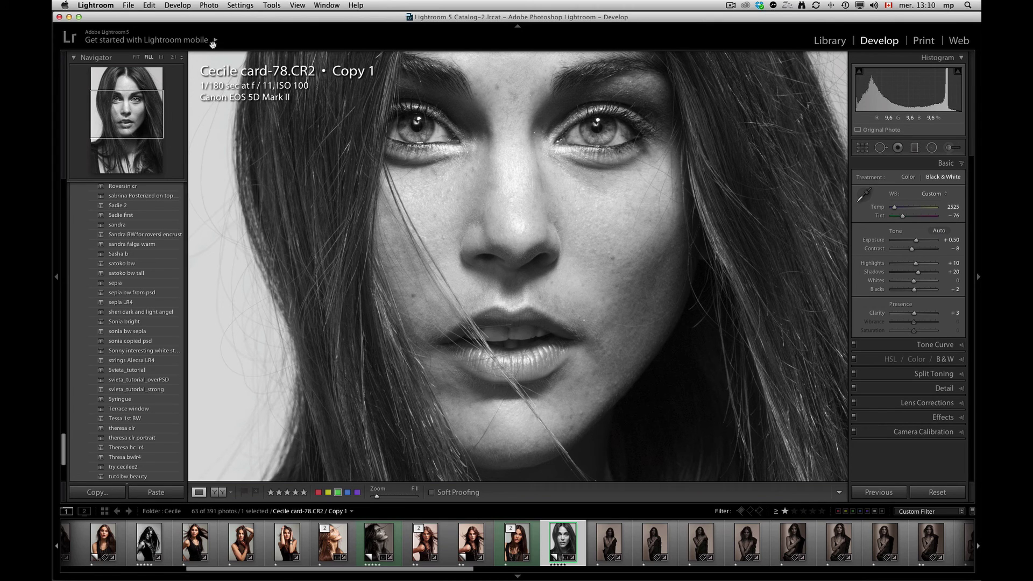
# Compare the whole portrait with its original color version and return to the edited view
pyautogui.click(136, 57)
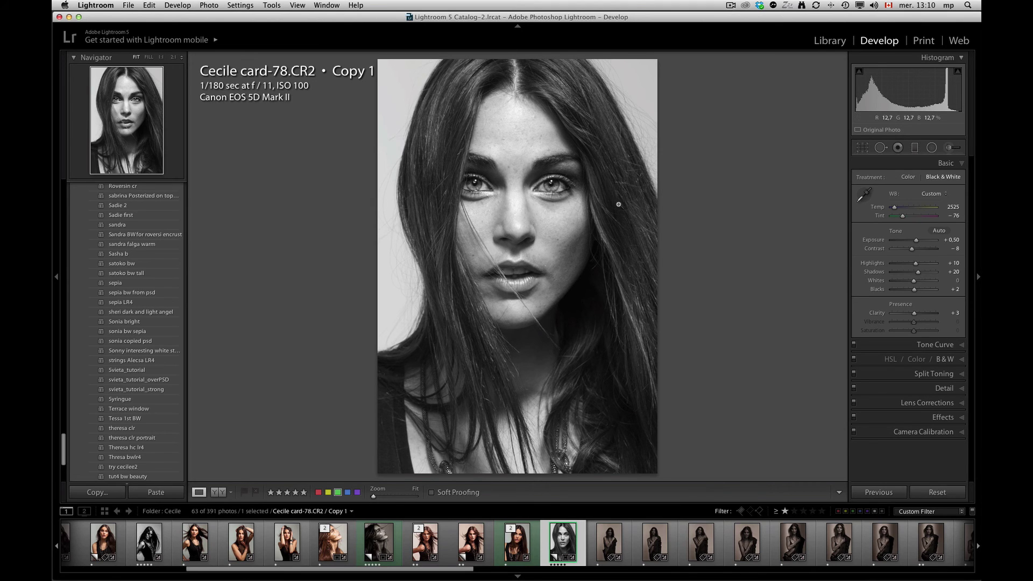
pyautogui.press('\\')
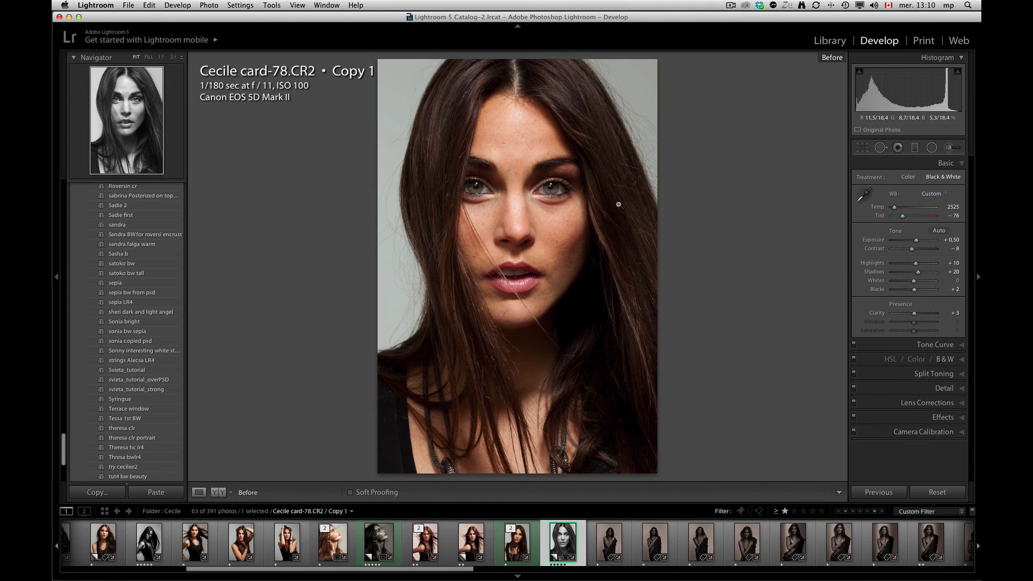
pyautogui.press('\\')
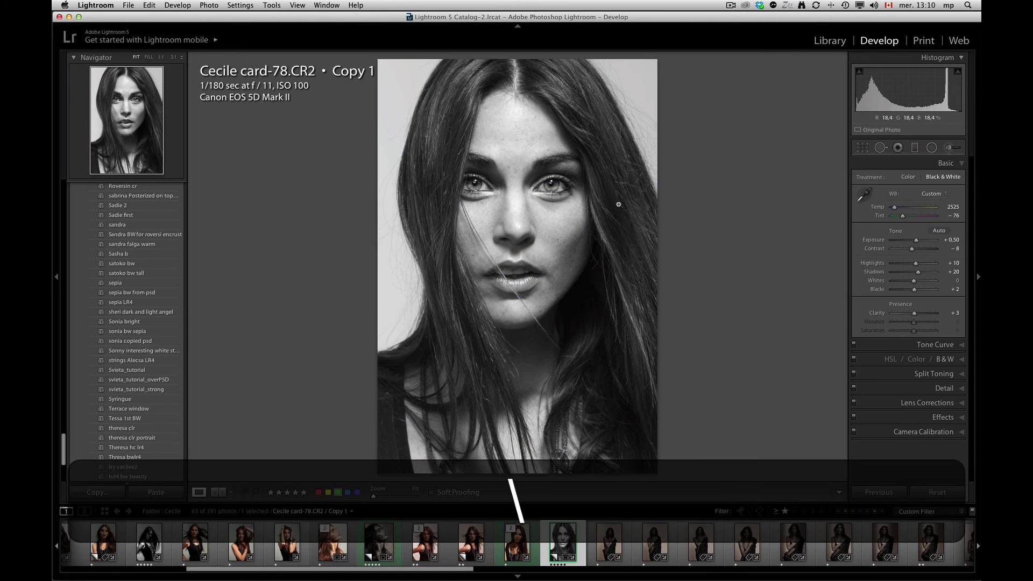